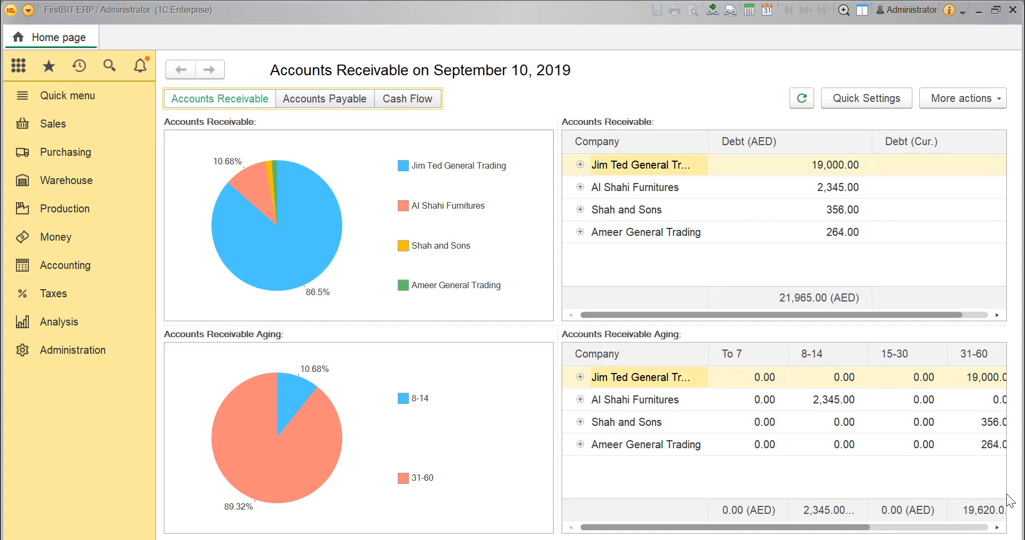
# Step: Open the Al Shahi Furnitures customer order dated 04/09/2019 and examine which documents can be generated from it
pyautogui.click(69, 124)
pyautogui.click(242, 192)
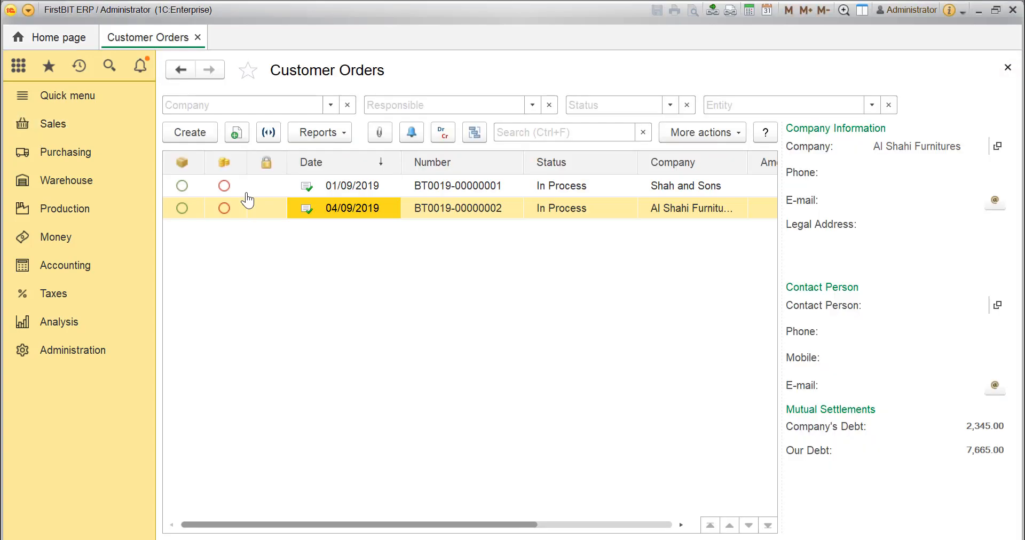
pyautogui.doubleClick(337, 214)
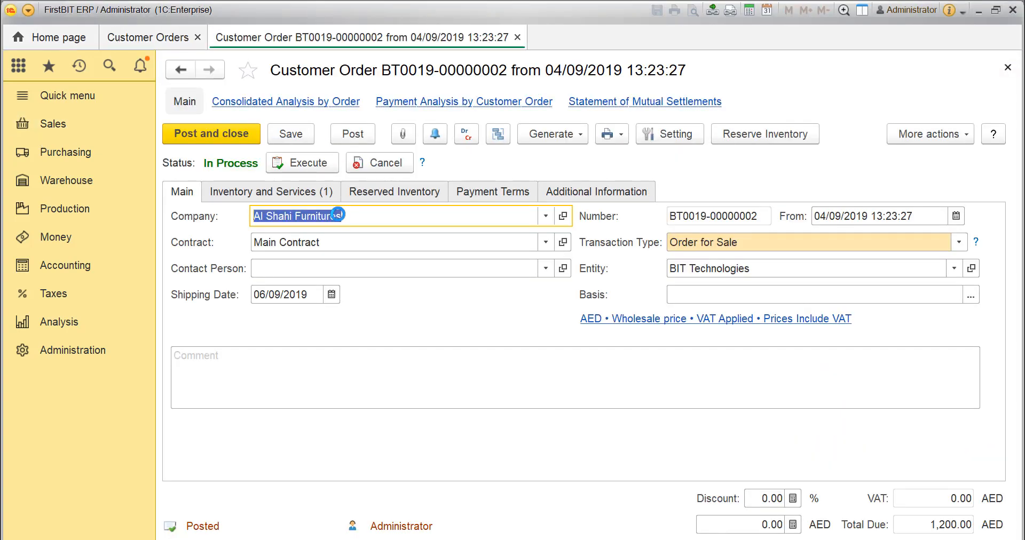
pyautogui.click(563, 134)
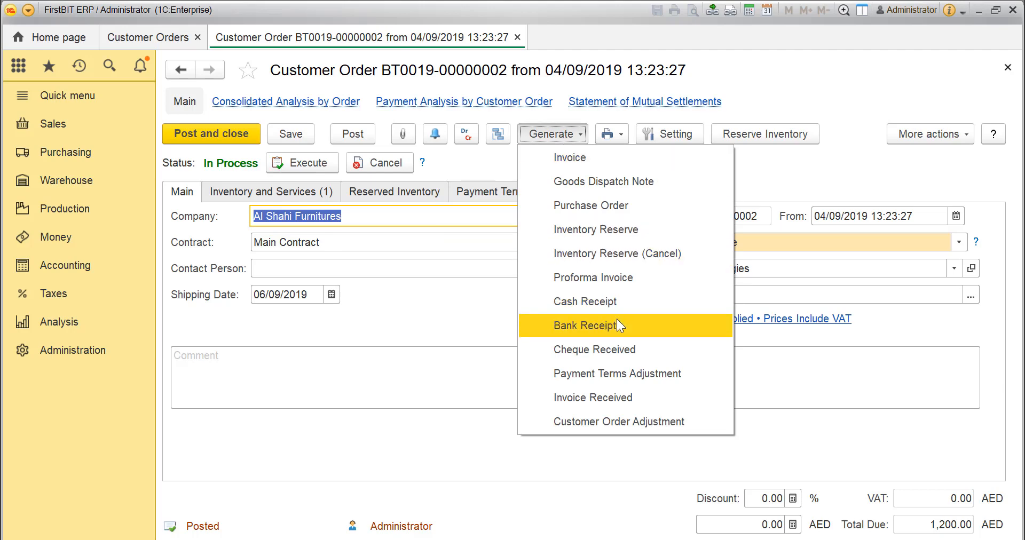
# Step: Create a bank receipt with Walk in customer as the customer and BIT Technologies as the entity
pyautogui.click(82, 245)
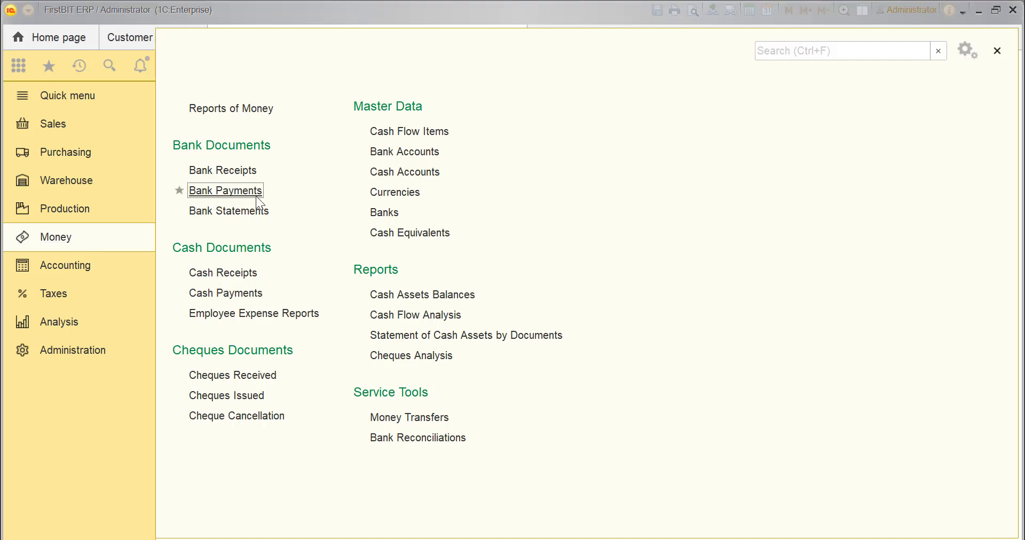
pyautogui.click(244, 172)
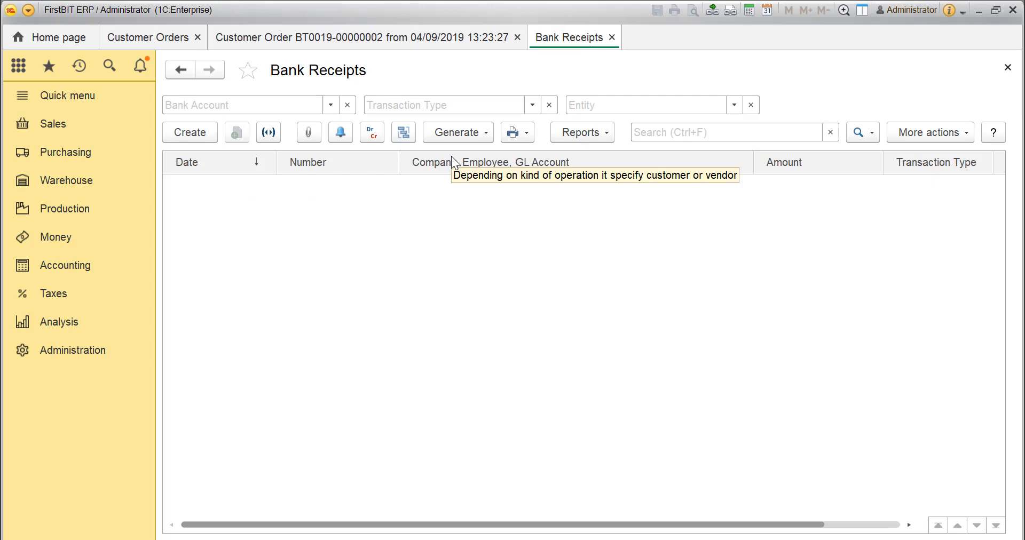
pyautogui.click(187, 138)
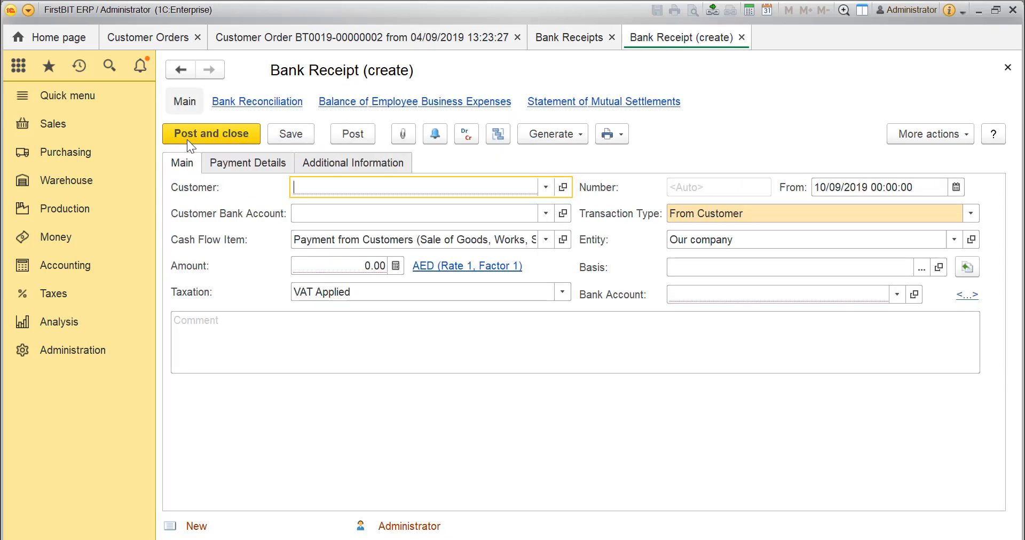
pyautogui.click(430, 188)
pyautogui.click(431, 215)
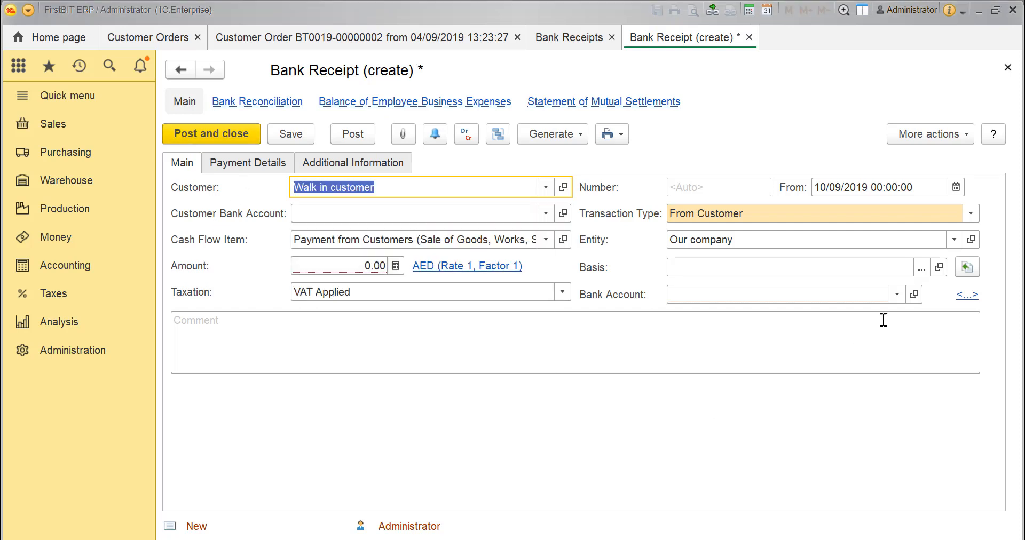
pyautogui.click(834, 239)
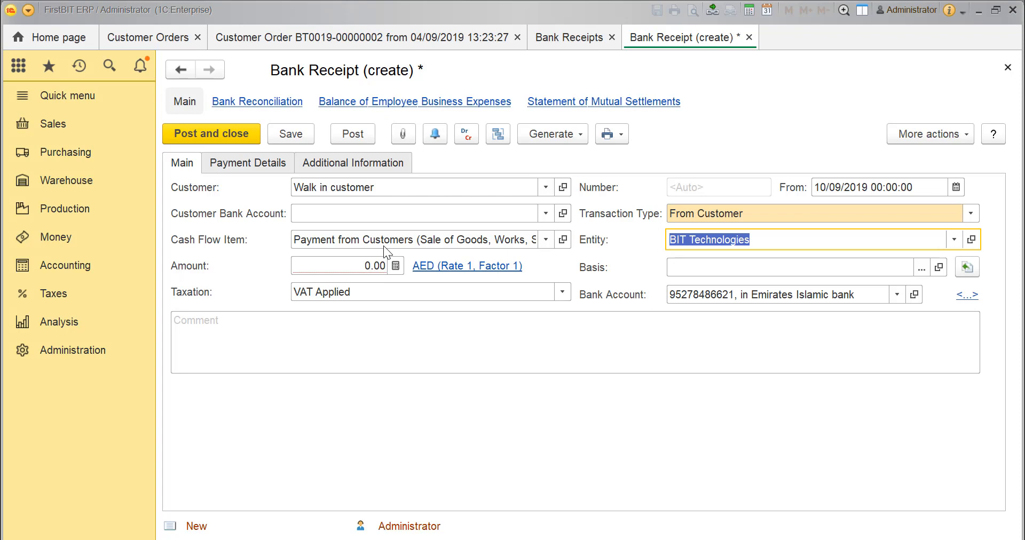
pyautogui.click(921, 268)
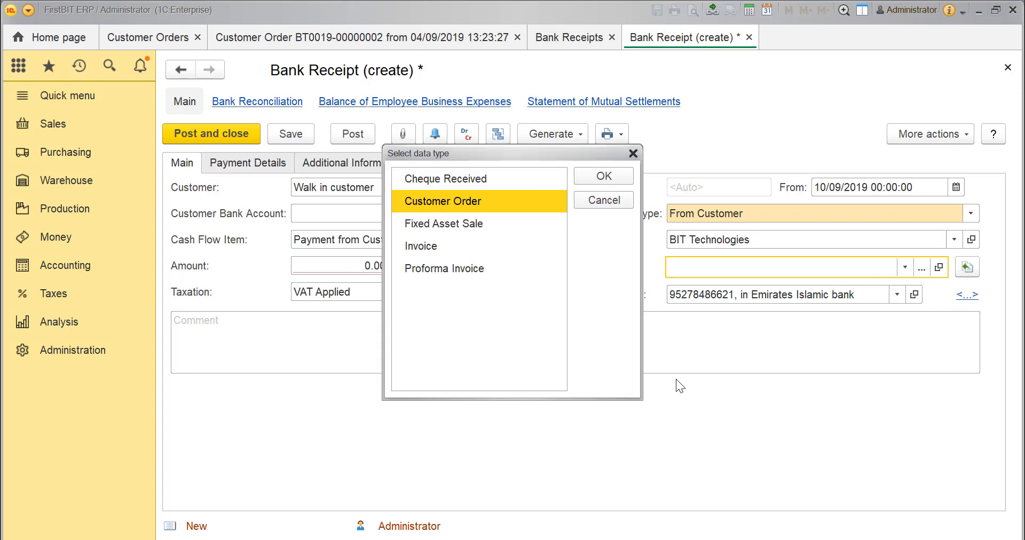
pyautogui.click(633, 155)
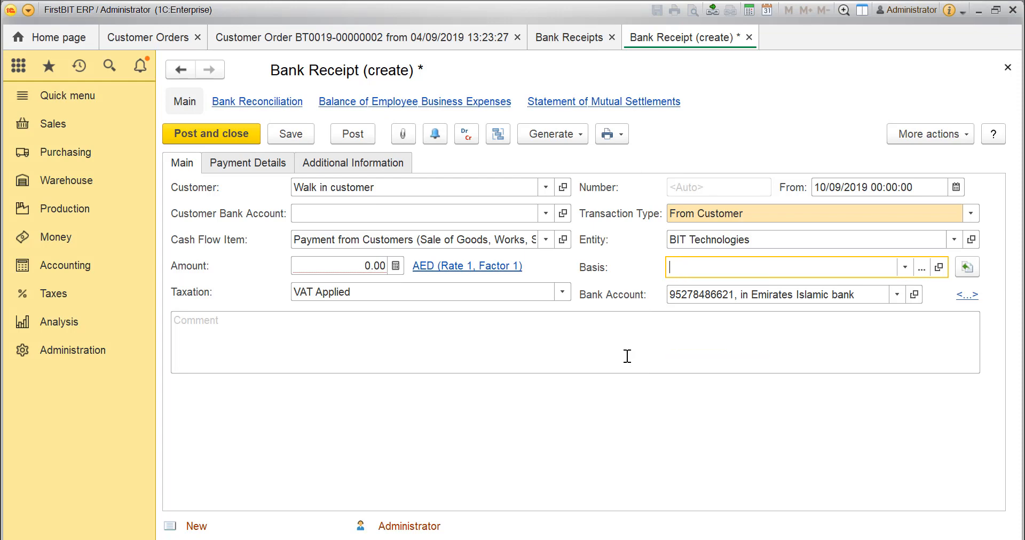
pyautogui.hotkey('shift', 'Tab')
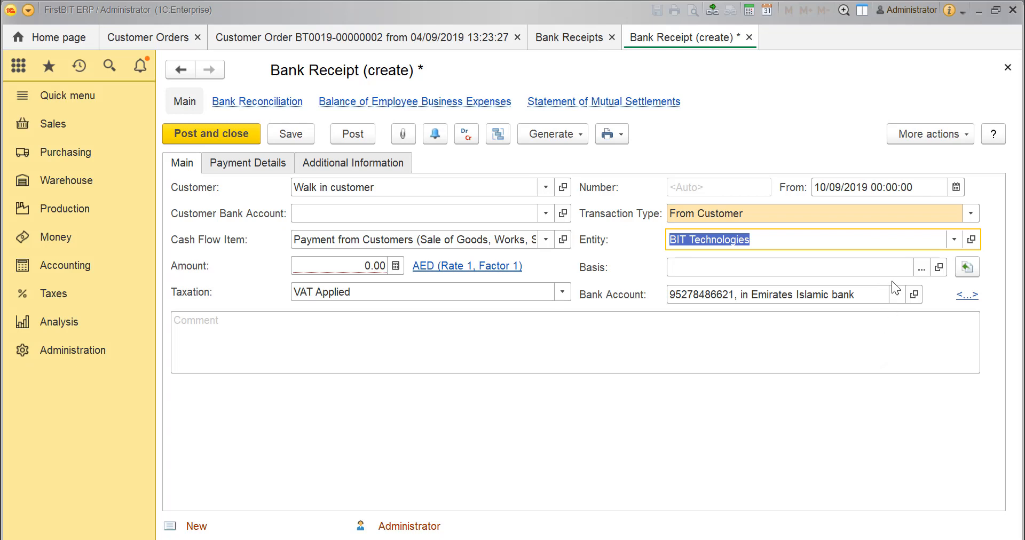
# Step: Select the Emirates Islamic bank account for the bank receipt and set the amount to 1,200 AED
pyautogui.click(897, 294)
pyautogui.click(786, 319)
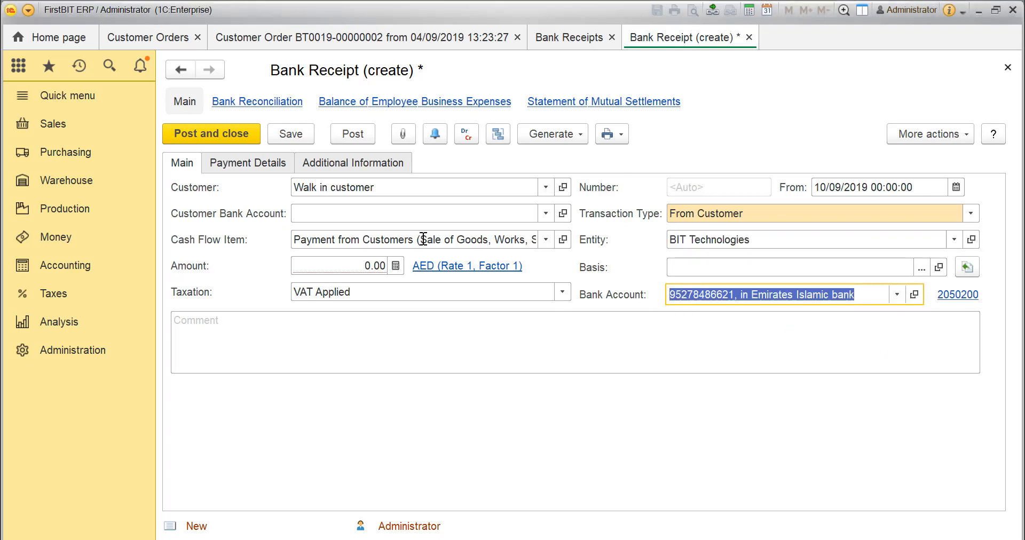
pyautogui.click(350, 265)
pyautogui.write('1200')
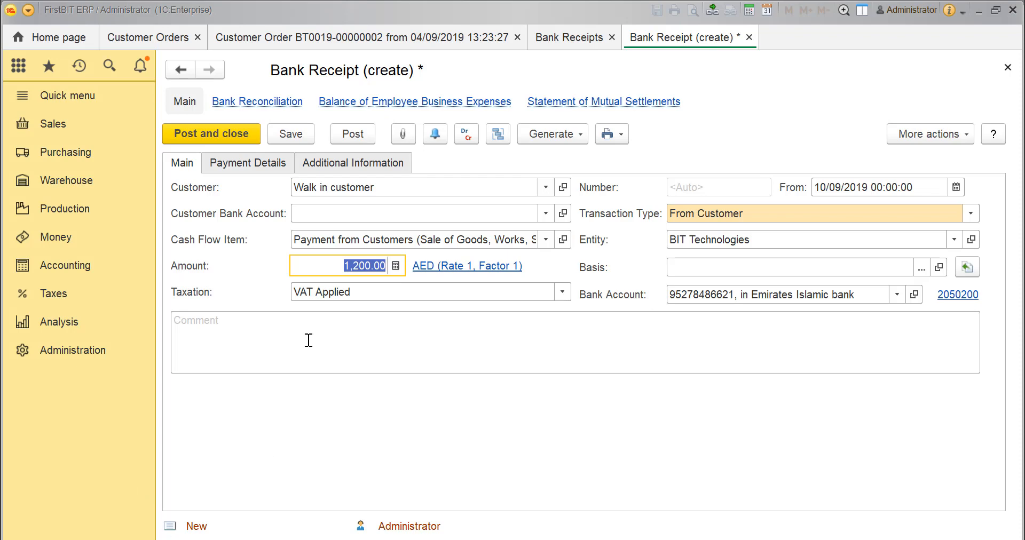
# Step: Mark the payment as an advance in the receipt's payment details and set the emirate to Abu Dhabi
pyautogui.click(276, 161)
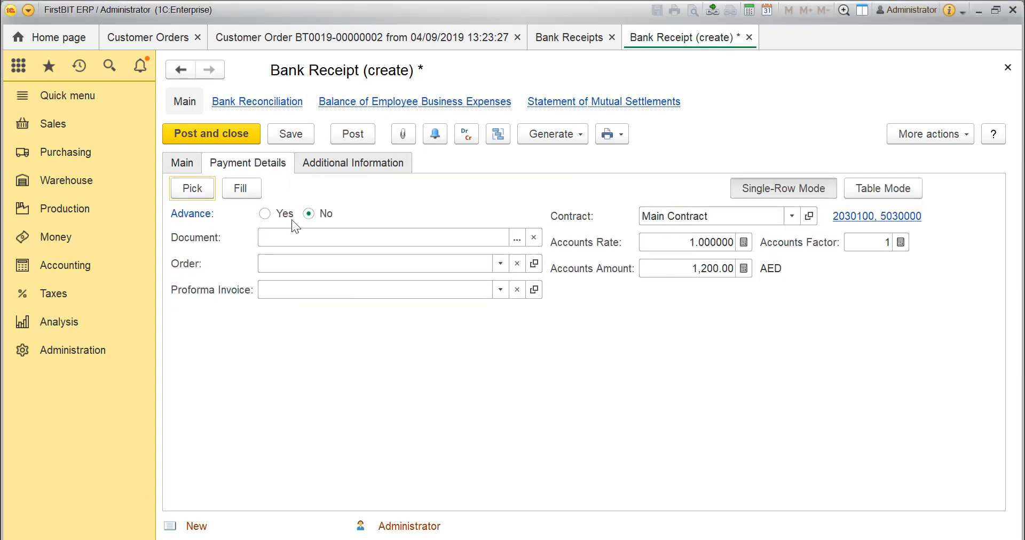
pyautogui.click(265, 214)
pyautogui.click(660, 214)
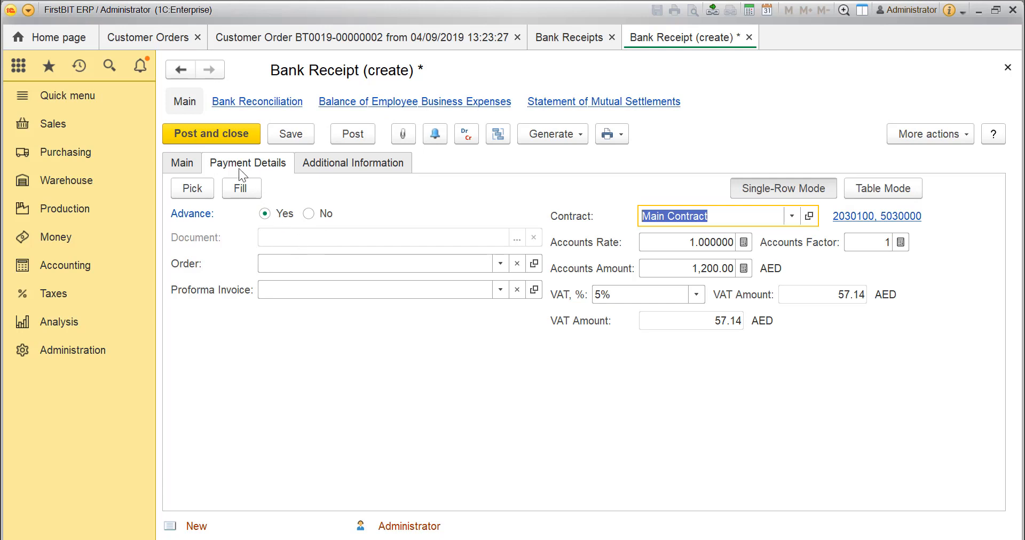
pyautogui.click(187, 161)
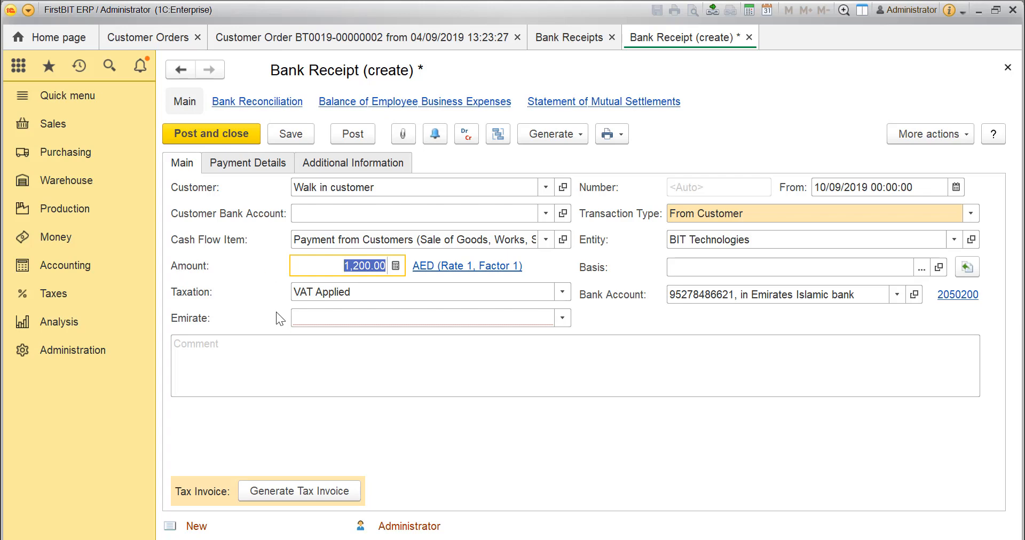
pyautogui.click(332, 318)
pyautogui.click(330, 339)
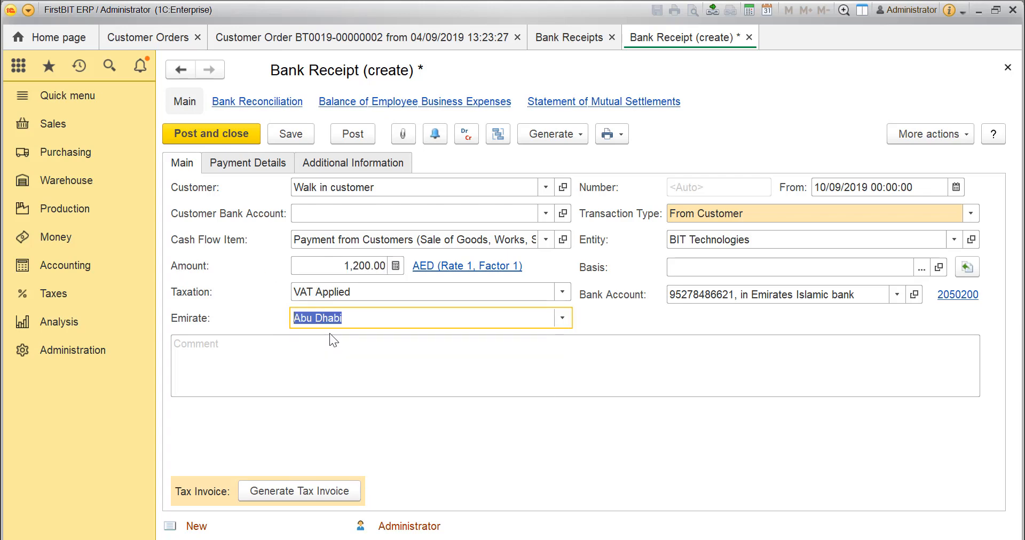
# Step: Post the bank receipt and generate a tax invoice from it
pyautogui.click(370, 165)
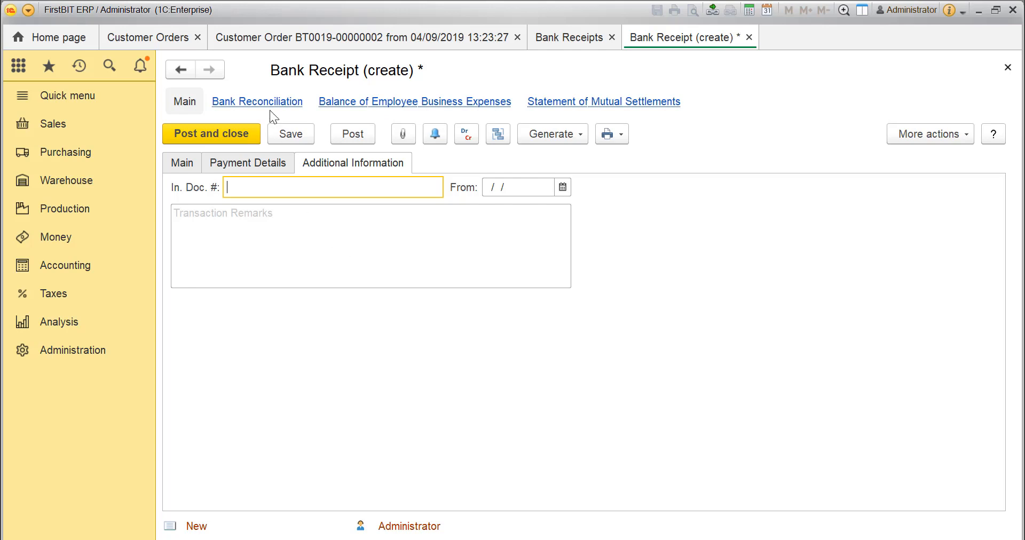
pyautogui.click(350, 137)
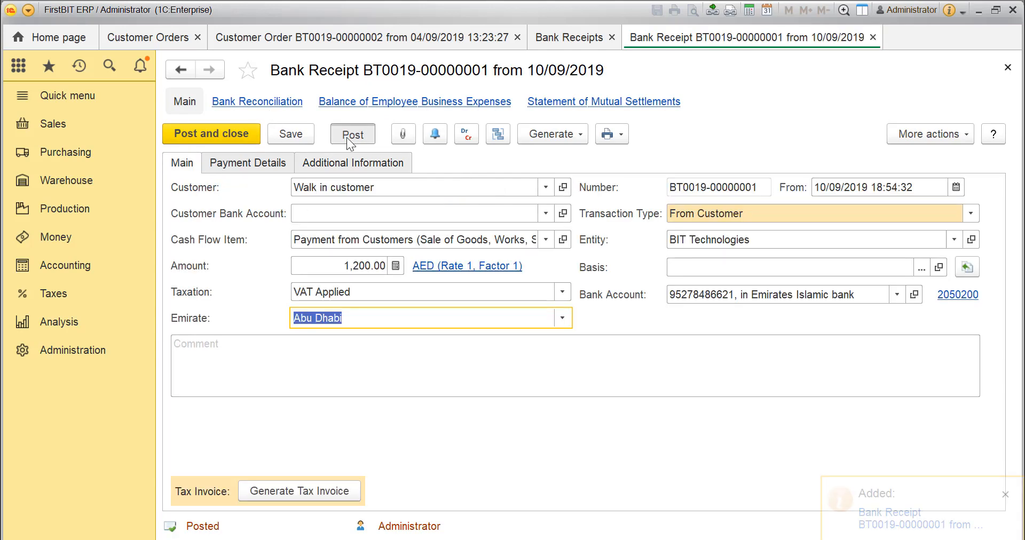
pyautogui.click(347, 137)
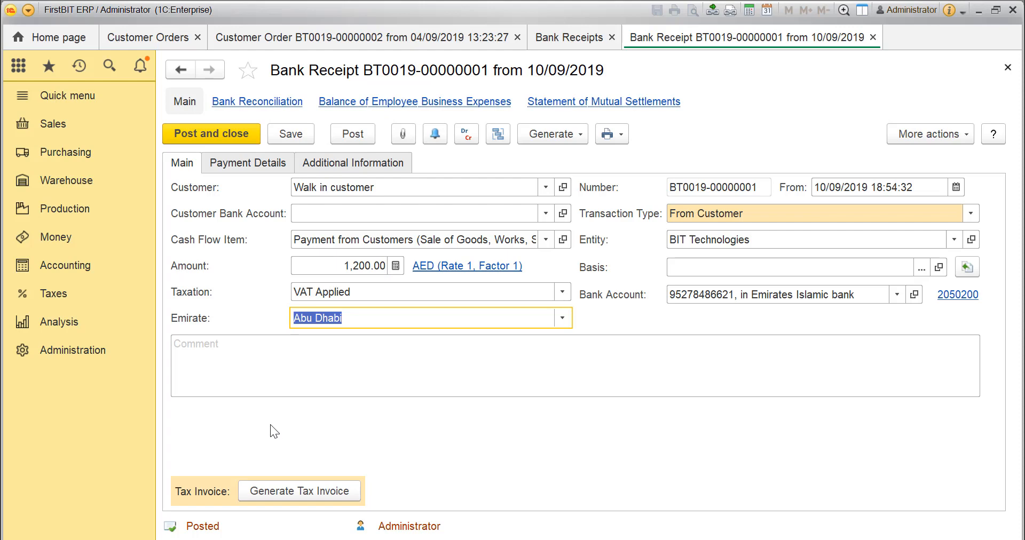
pyautogui.click(546, 134)
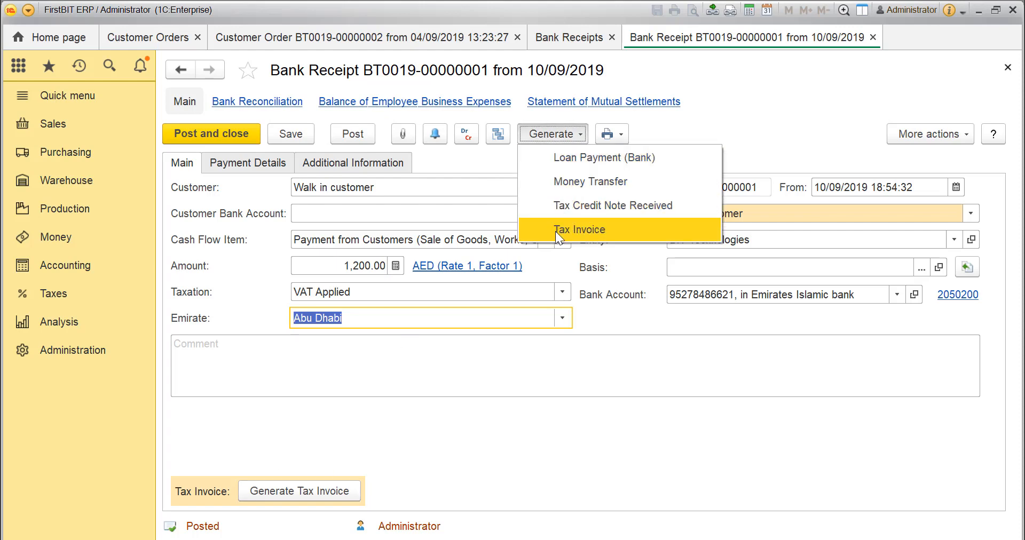
pyautogui.click(331, 489)
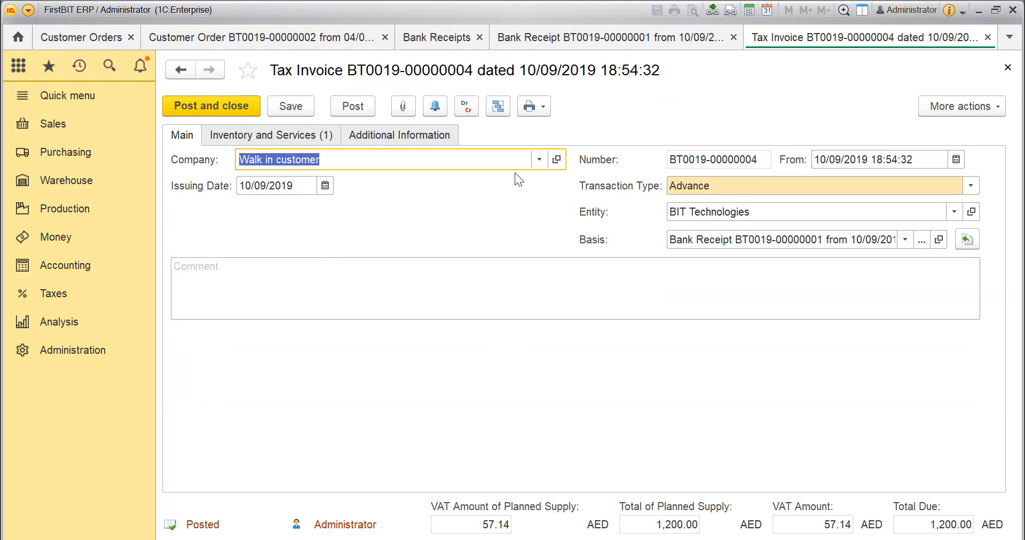
# Step: Open the landscape print form of the advance tax invoice and examine its advance payment and VAT totals
pyautogui.click(543, 110)
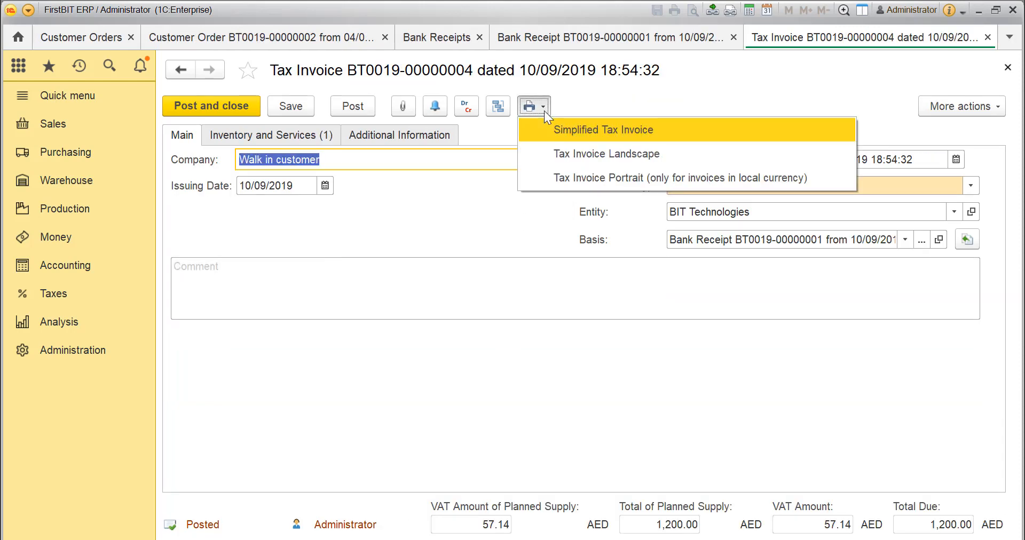
pyautogui.click(550, 155)
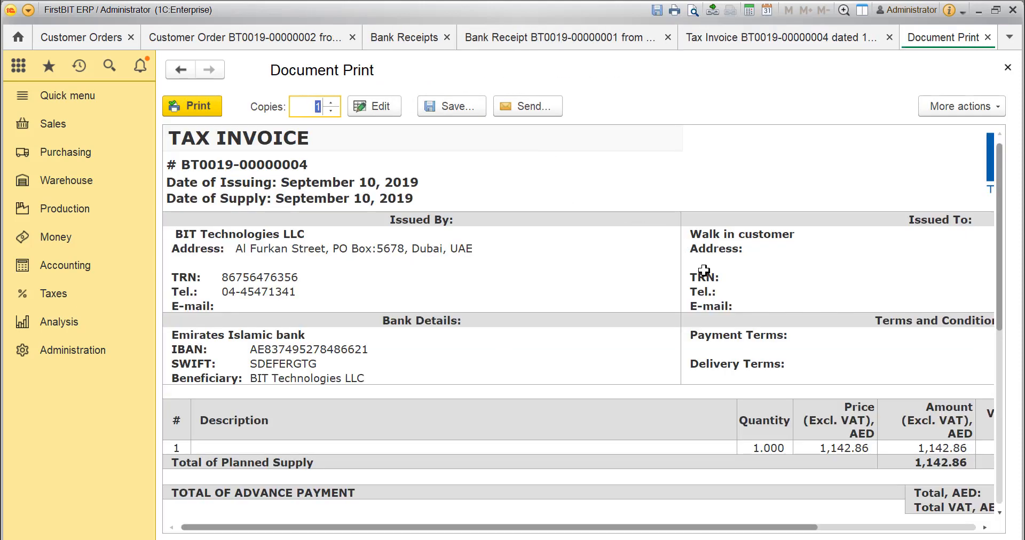
pyautogui.scroll(-1, 667, 268)
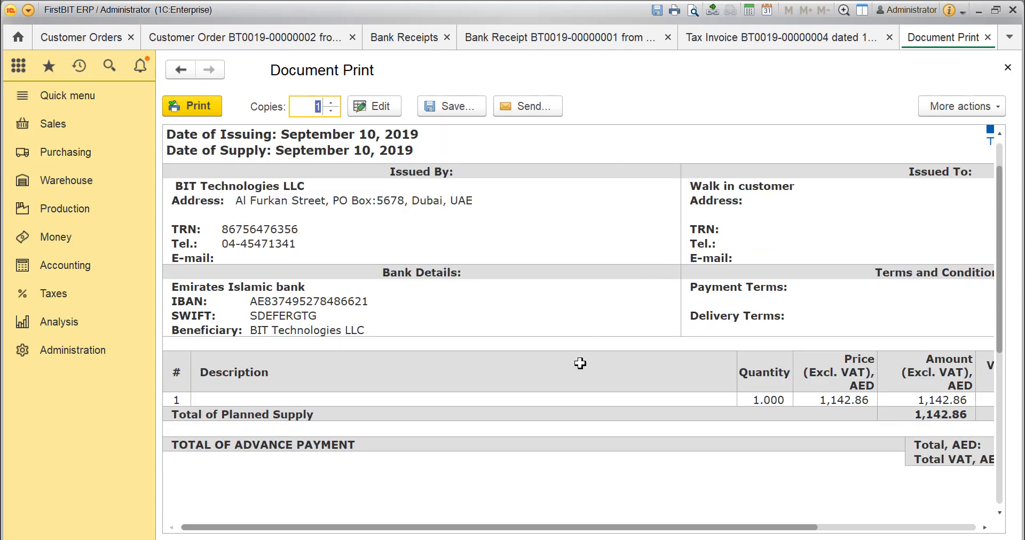
pyautogui.click(560, 442)
pyautogui.click(932, 460)
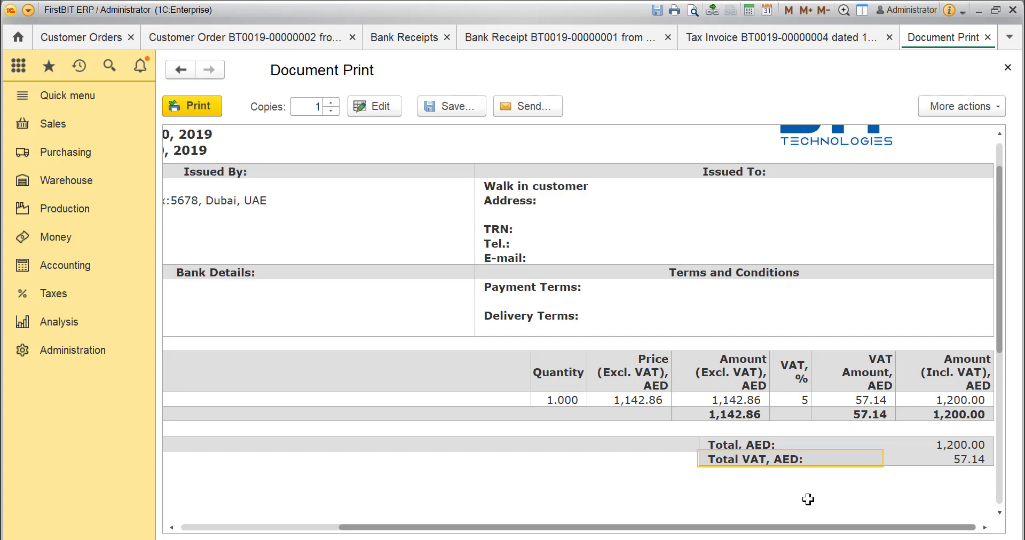
# Step: Open the 1,350 AED sales invoice issued to Walk in customer on 10/09/2019
pyautogui.click(56, 127)
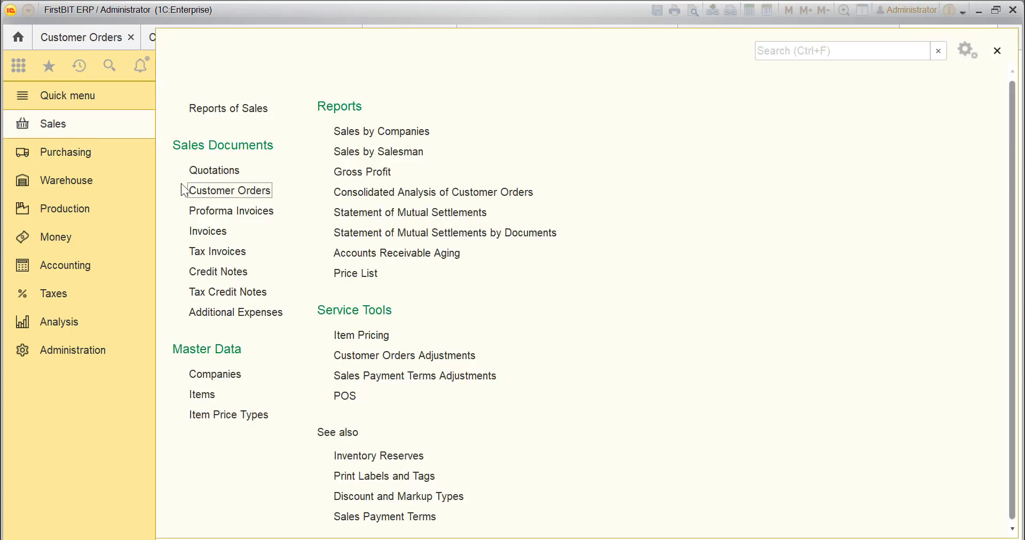
pyautogui.click(219, 235)
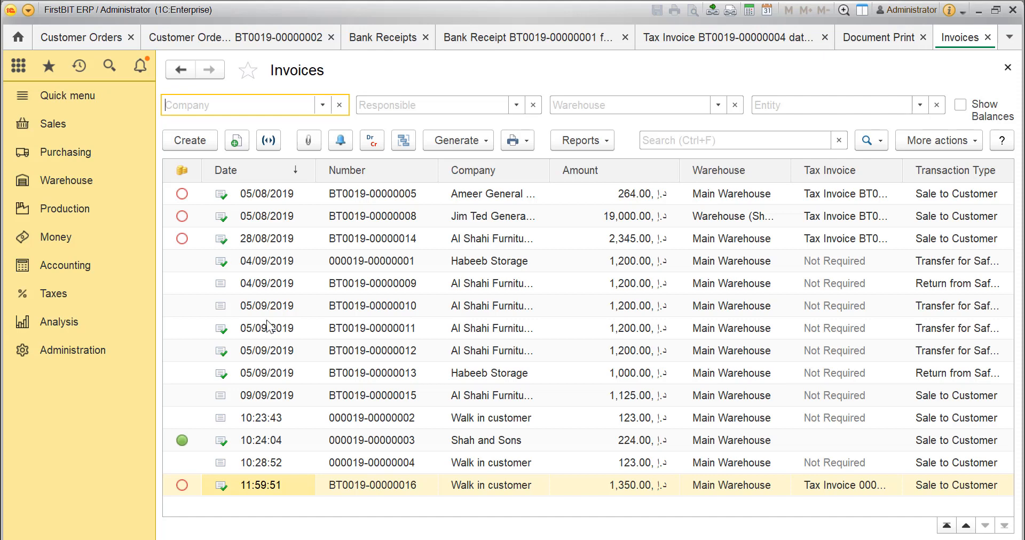
pyautogui.click(418, 484)
pyautogui.doubleClick(418, 483)
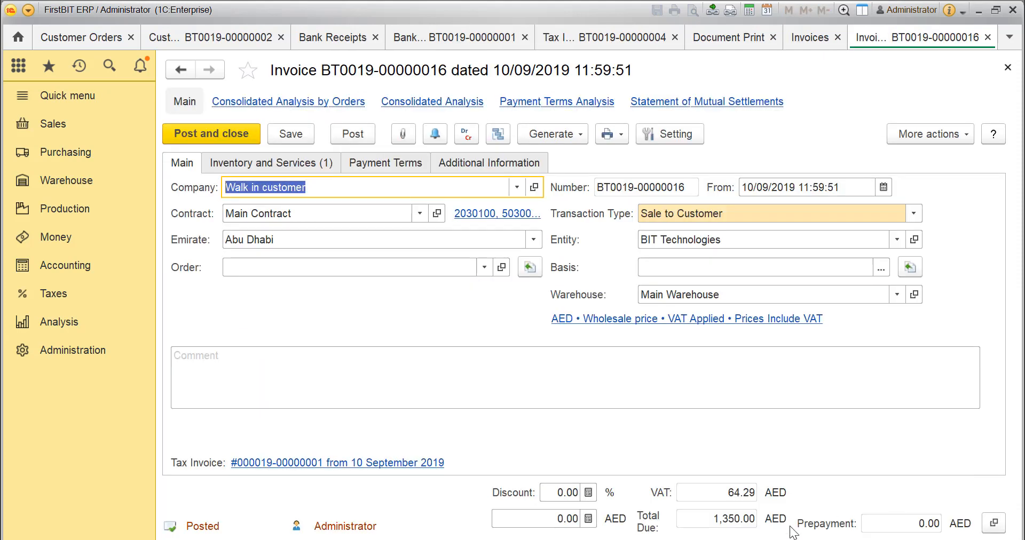
# Step: Offset the 1,200 AED bank receipt advance against the Walk in customer invoice and post the invoice
pyautogui.click(993, 521)
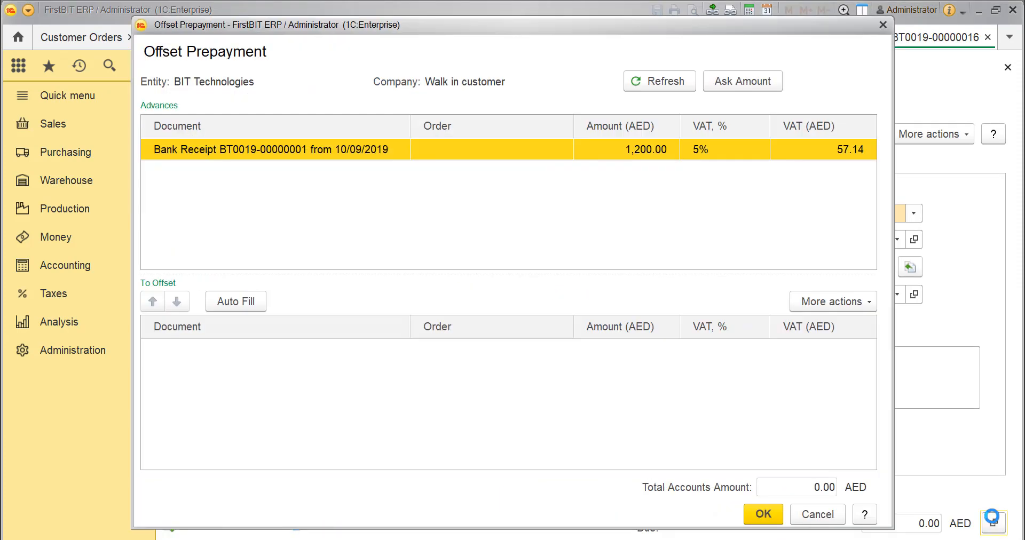
pyautogui.doubleClick(384, 155)
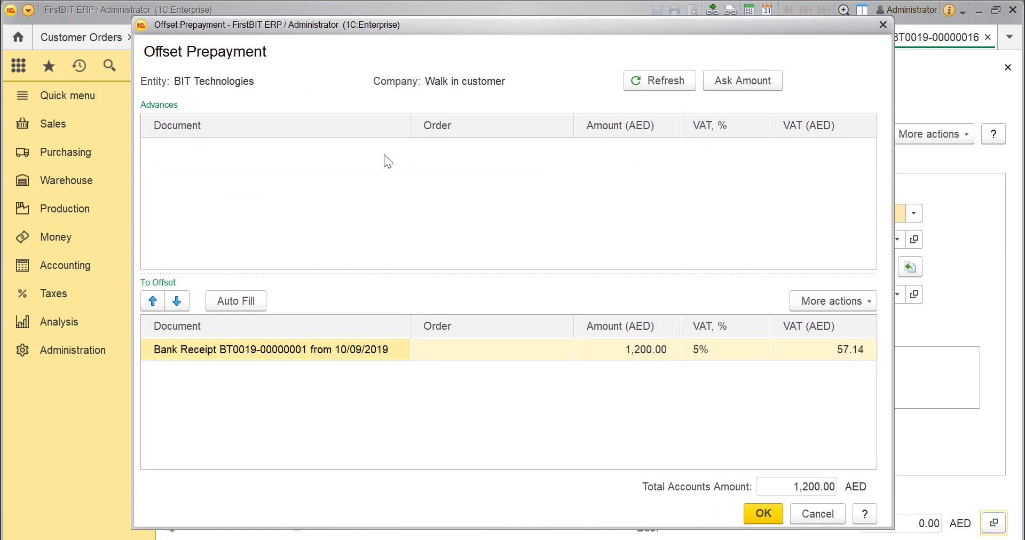
pyautogui.click(764, 513)
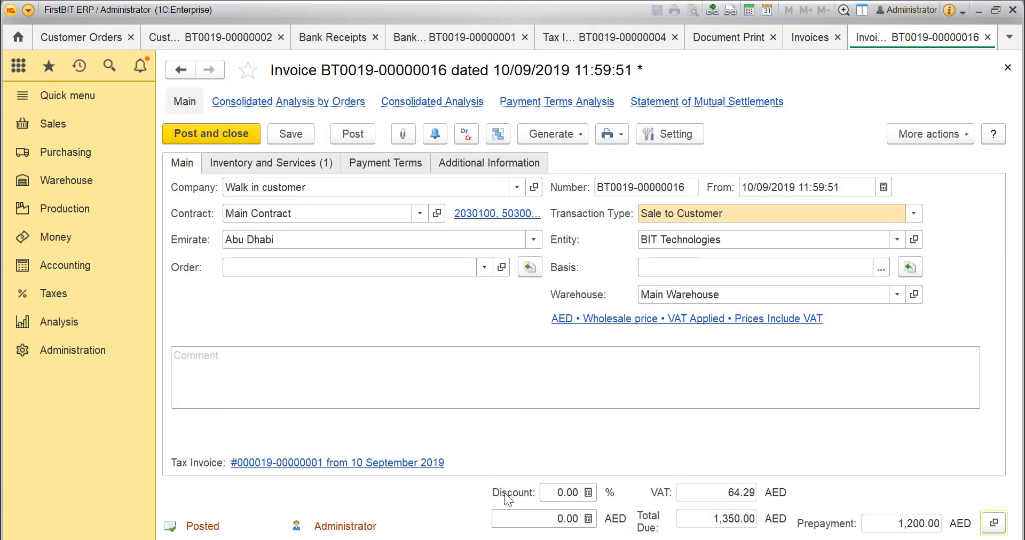
pyautogui.click(357, 134)
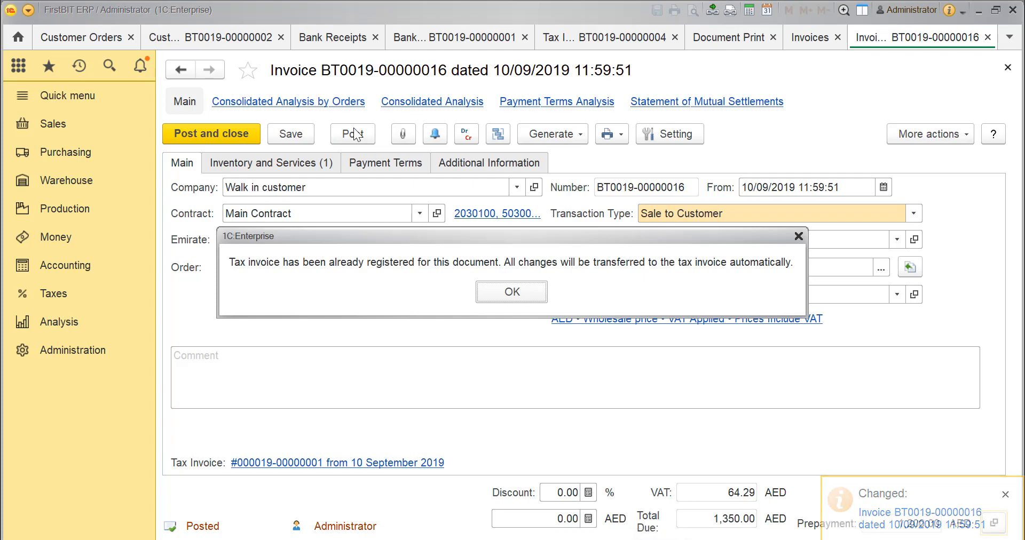
pyautogui.press('Return')
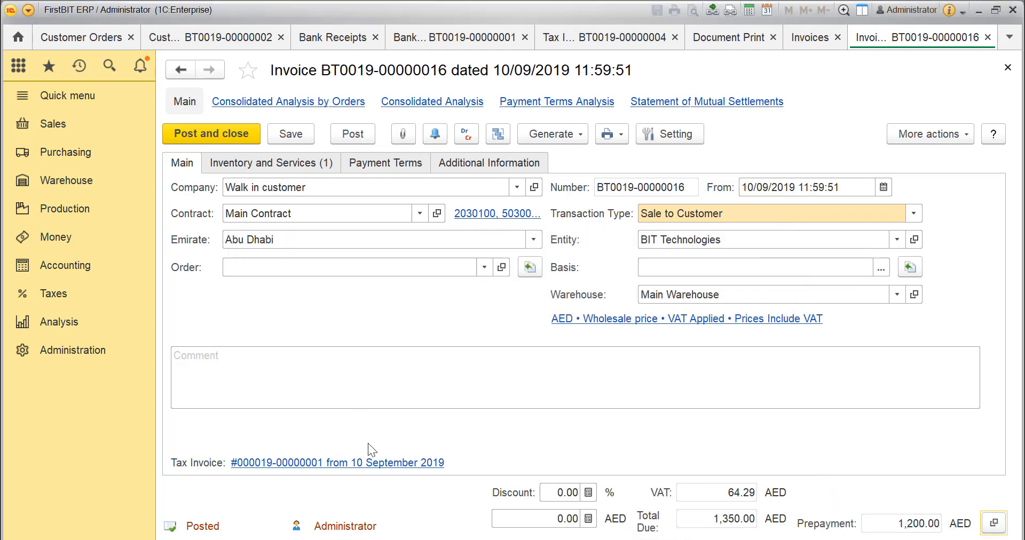
# Step: Open the invoice's linked tax invoice in its landscape print form and examine the received advance and remaining totals
pyautogui.click(409, 463)
pyautogui.click(534, 106)
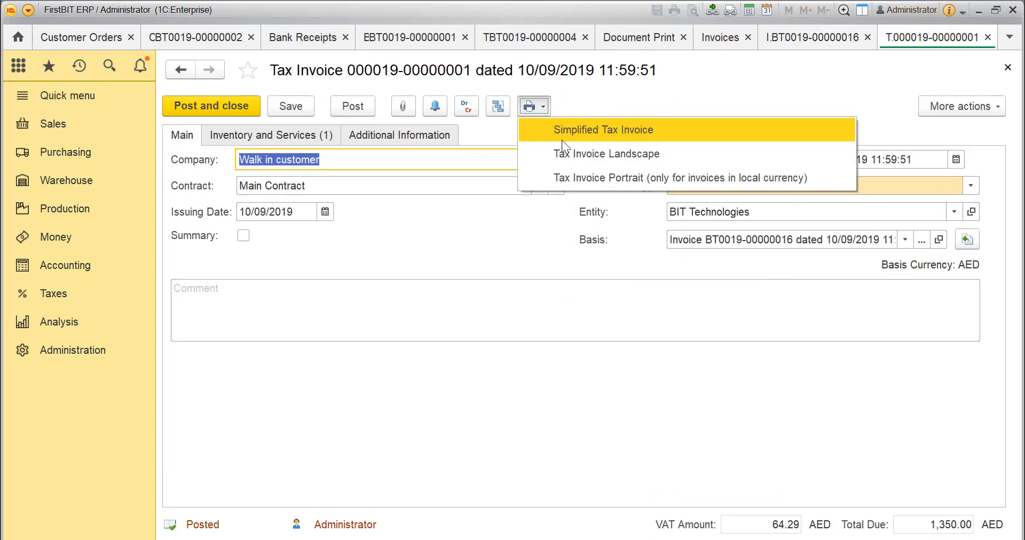
pyautogui.click(564, 153)
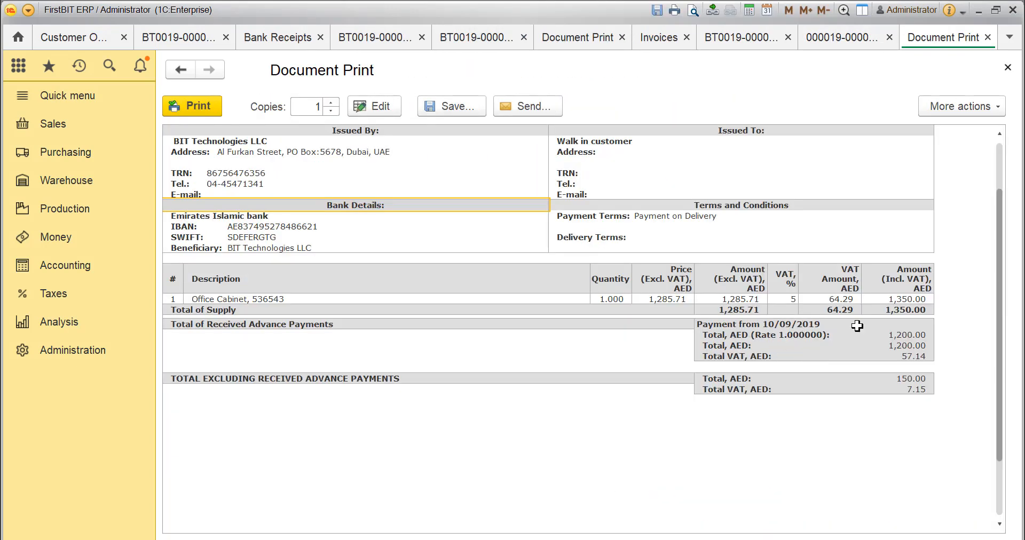
pyautogui.moveTo(856, 326); pyautogui.dragTo(872, 352)
pyautogui.click(844, 389)
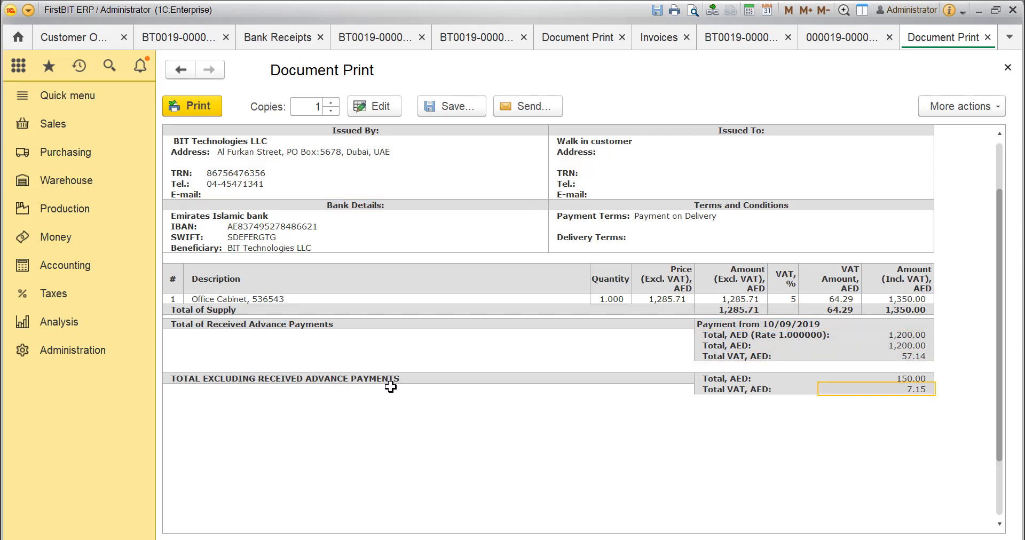
pyautogui.click(897, 379)
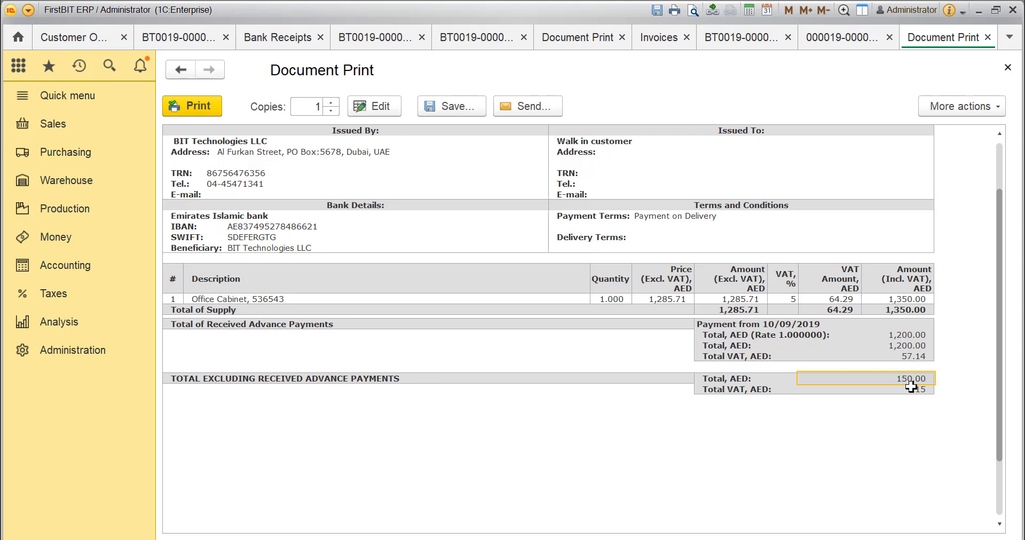